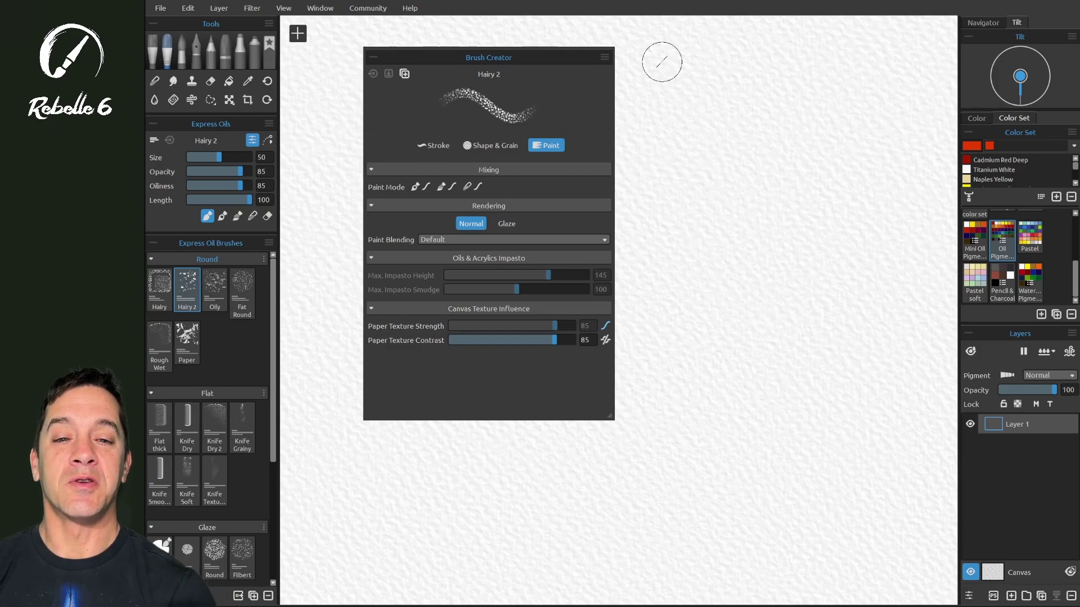
Step: Raise the Hairy 2 brush's Max Size from 200 to 340 px in the Stroke settings
left_click(605, 57)
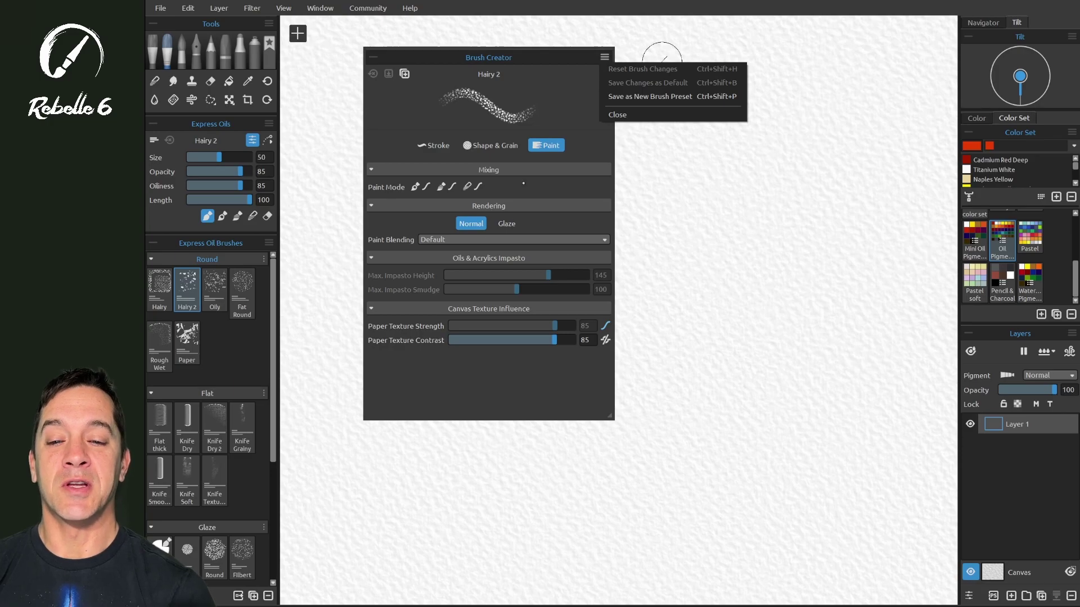
left_click(434, 145)
left_click_drag(462, 186, 492, 187)
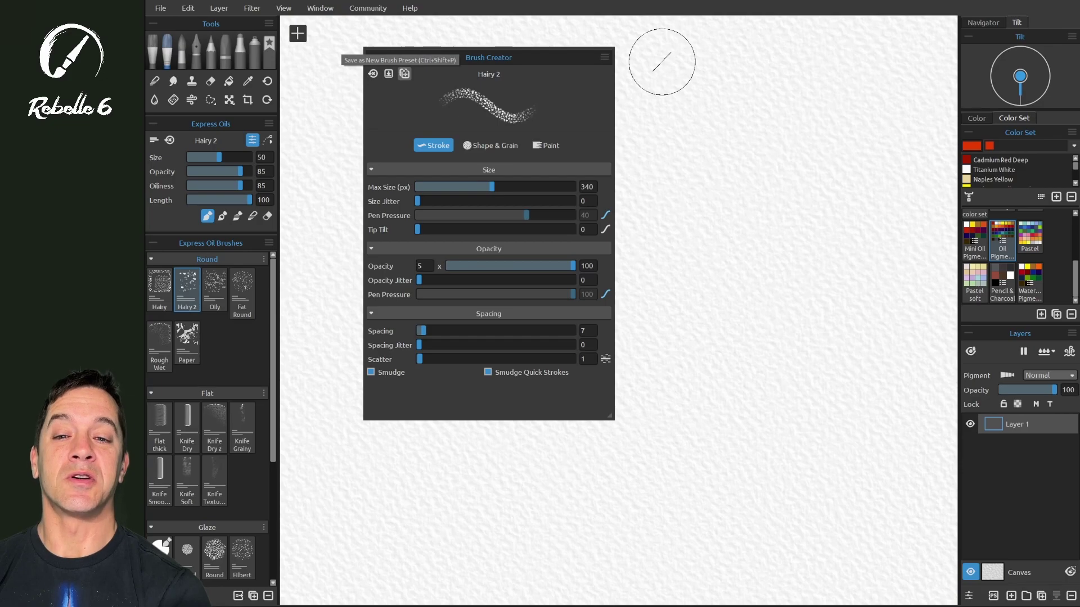
Step: Reset the brush changes so Hairy 2's Max Size returns to 200 px
left_click(605, 56)
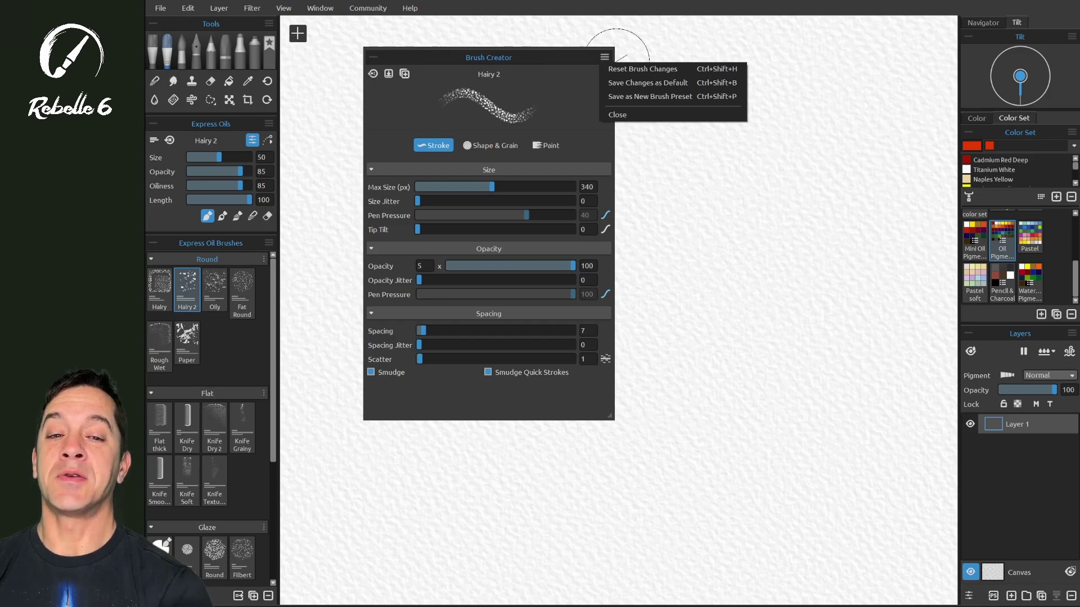
key("Escape")
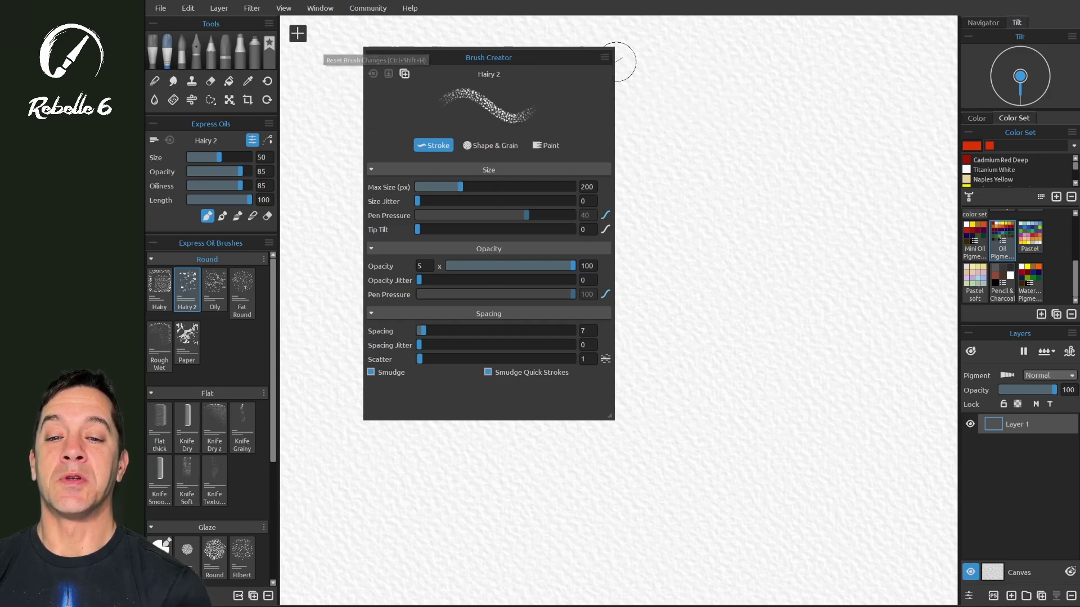
left_click_drag(519, 187, 460, 186)
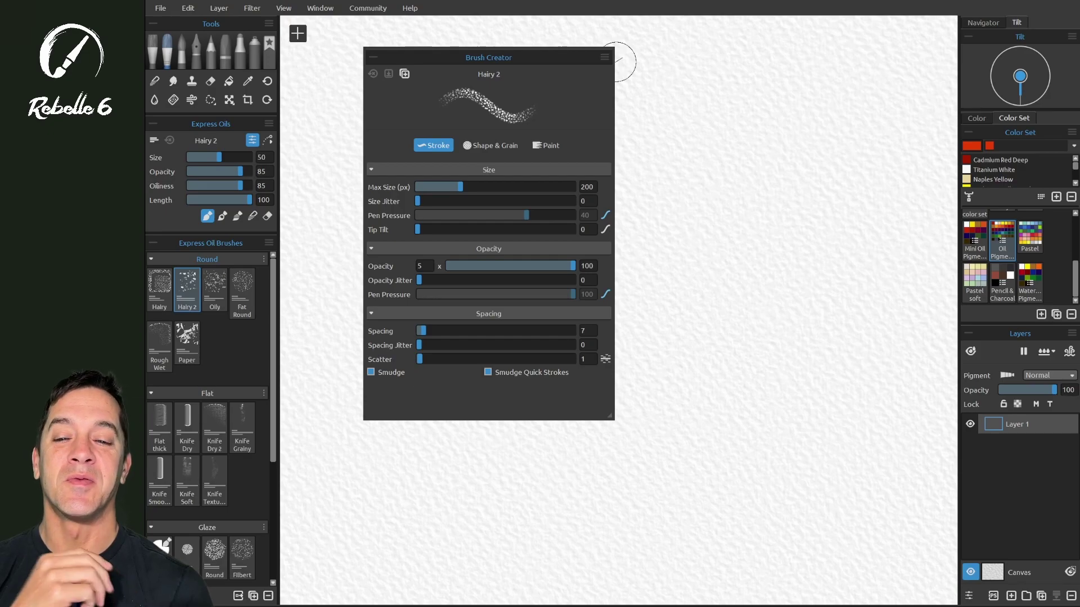
Step: Set Max Size to 360 px and save it as the new preset Hairy 3 (Ctrl+Shift+P)
left_click_drag(460, 186, 496, 186)
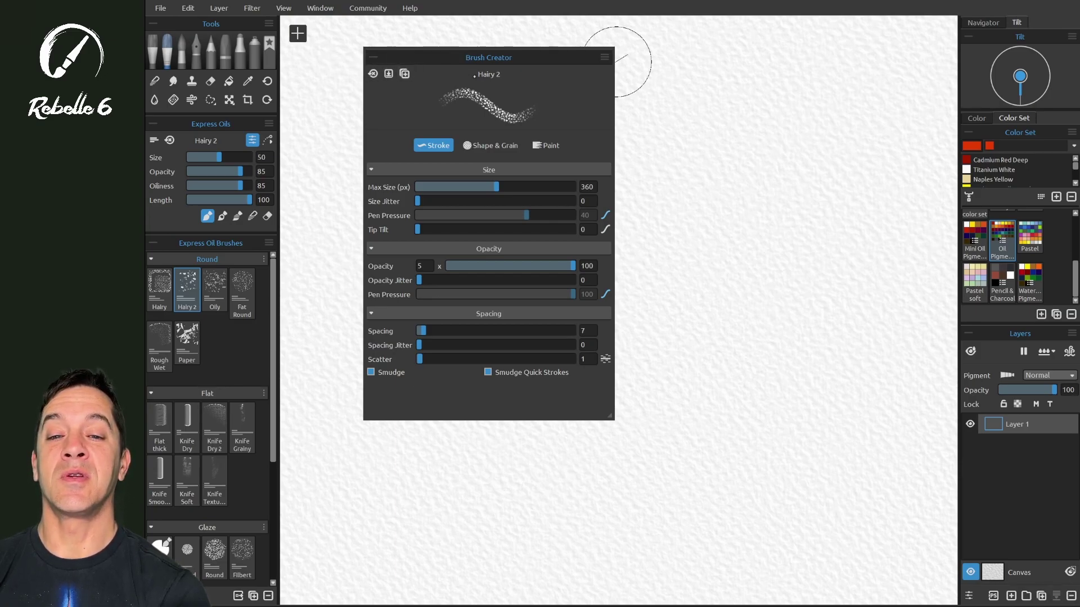
key("ctrl+shift+p")
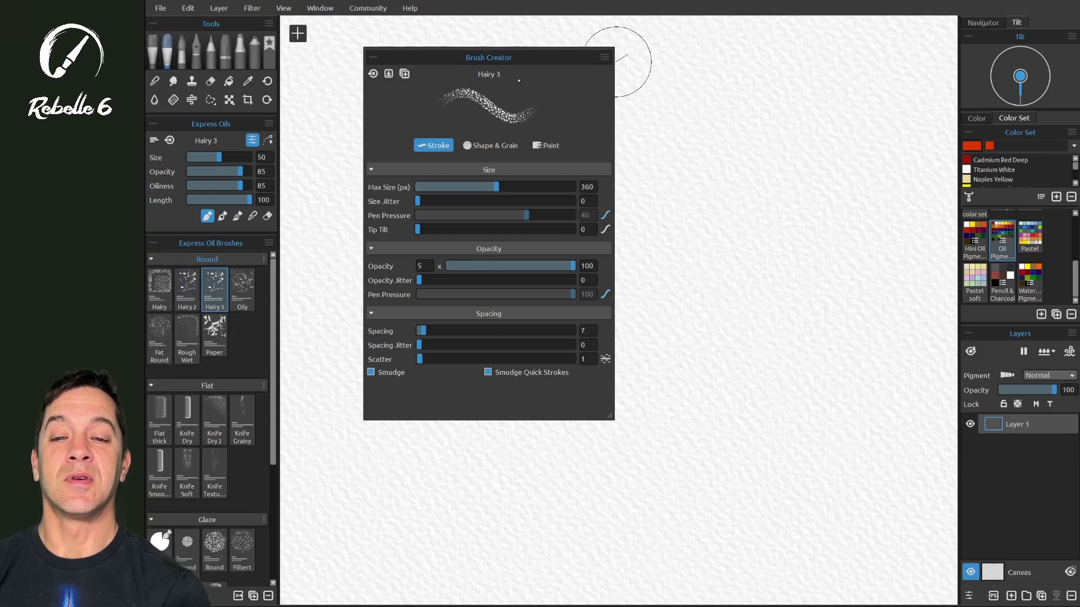
right_click(212, 290)
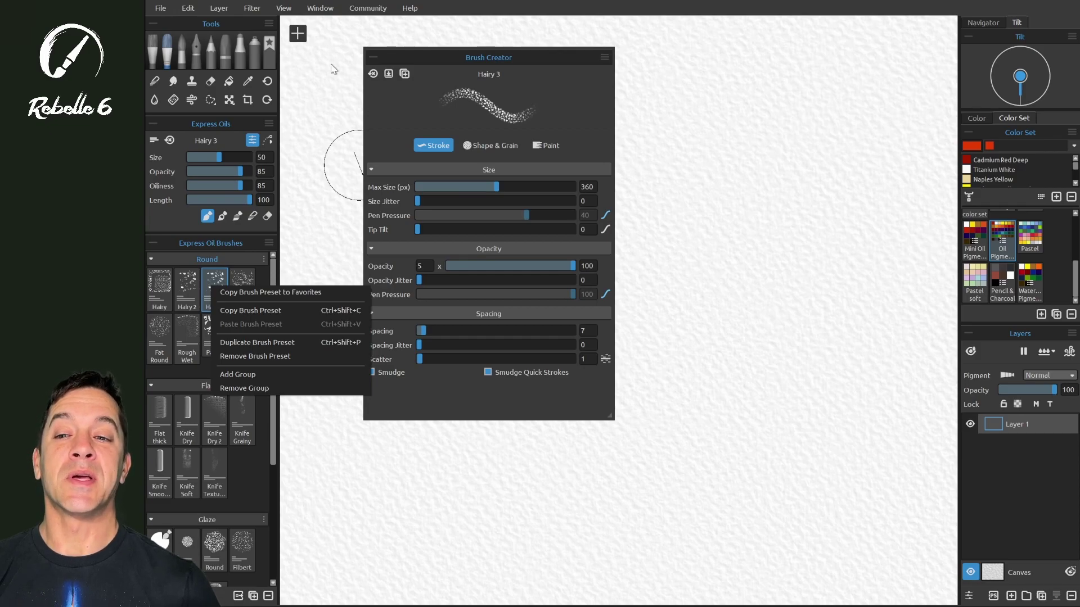
left_click(269, 56)
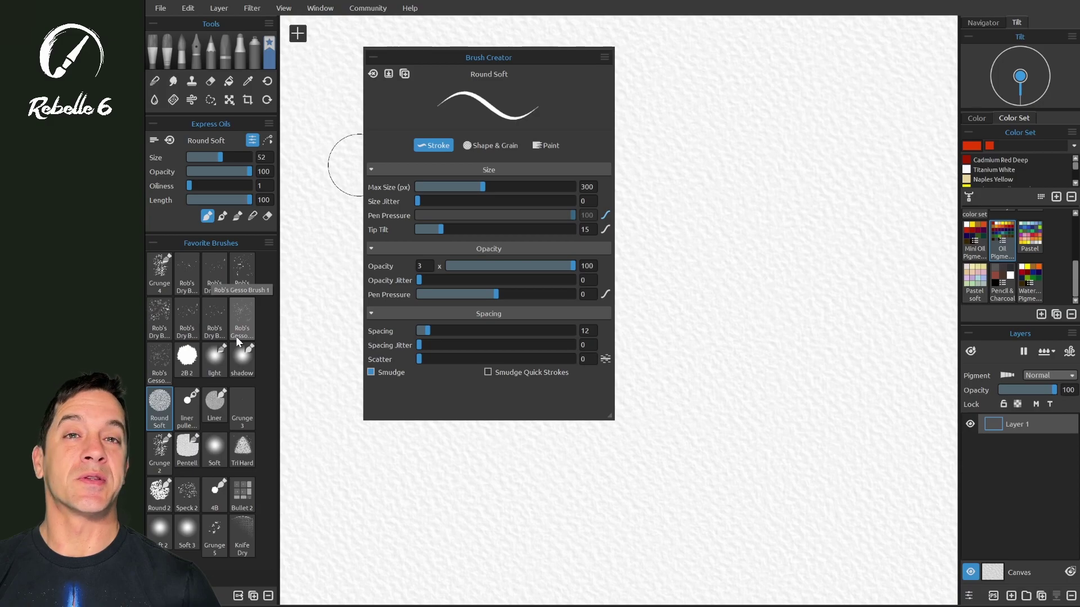
key("b")
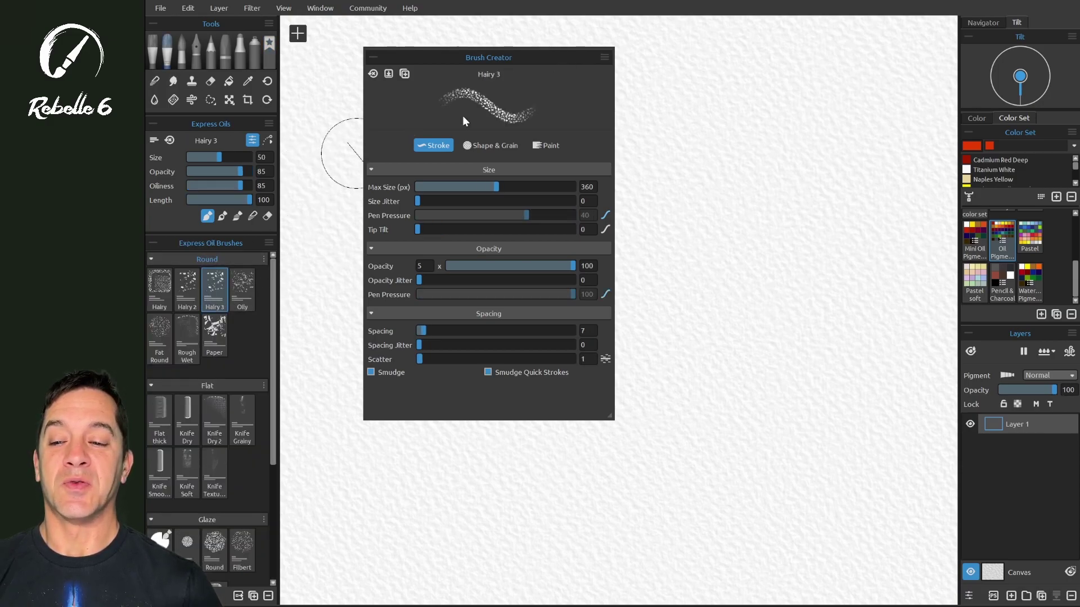
Step: Remove the Hairy 3 brush preset from the Round oil brushes and confirm the deletion
right_click(215, 290)
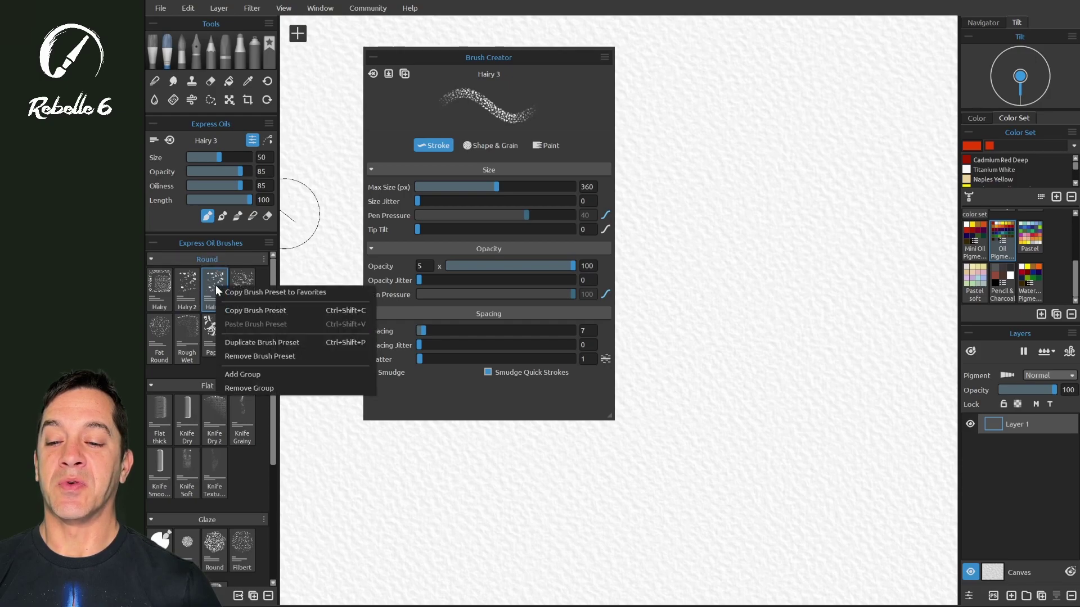
left_click(265, 354)
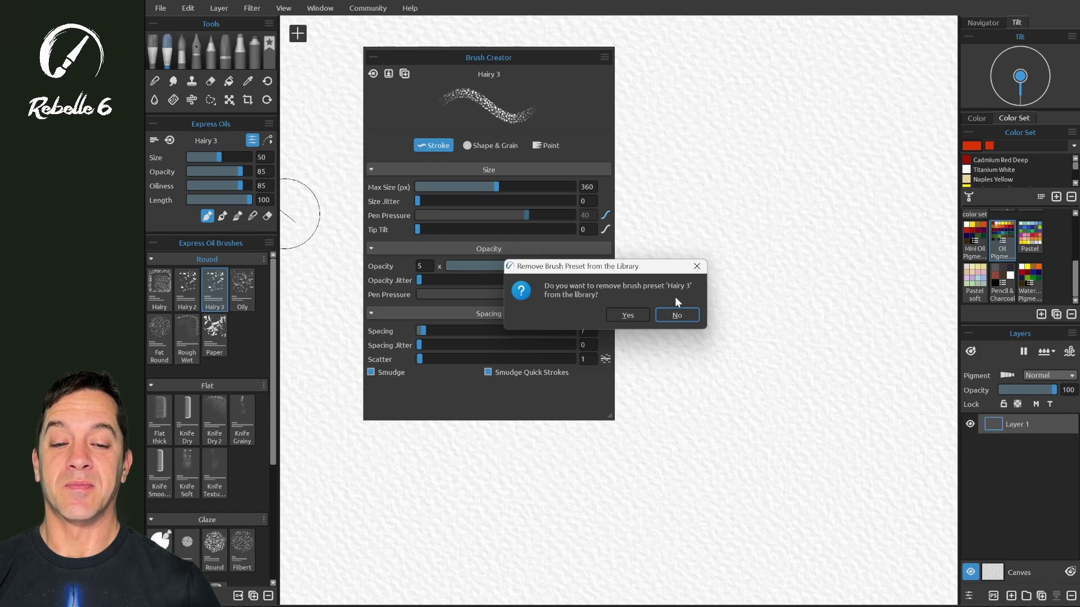
left_click(627, 316)
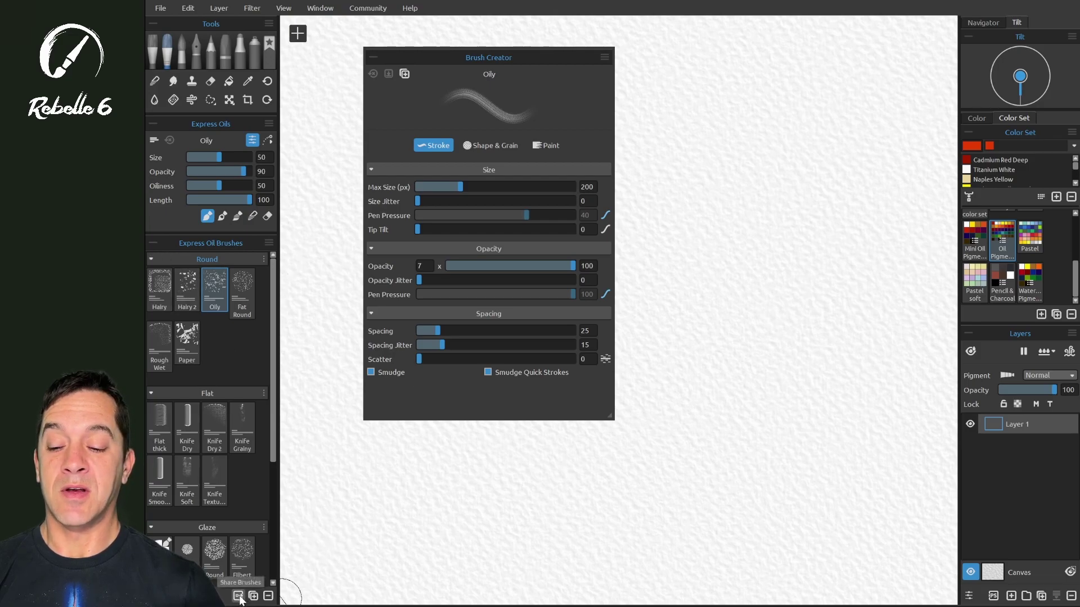
left_click(239, 598)
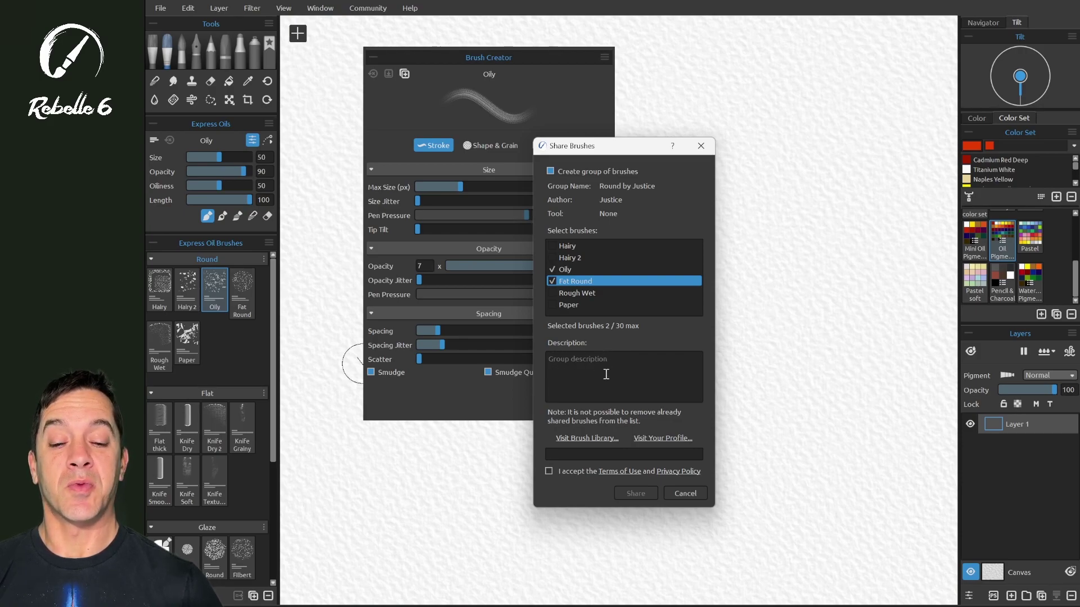
type("these brushes are doope yo!")
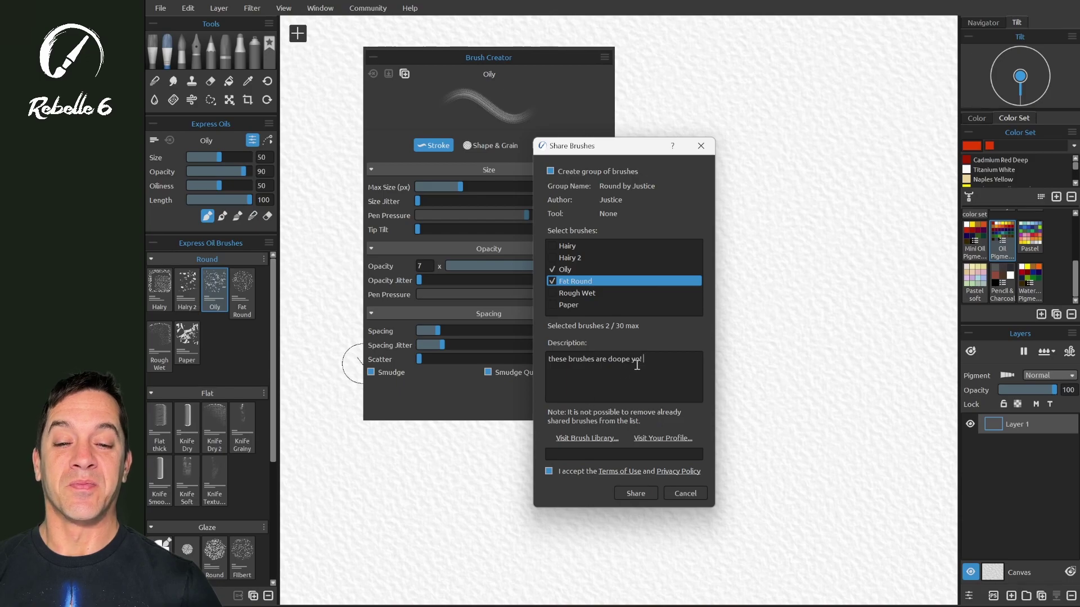
key("Escape")
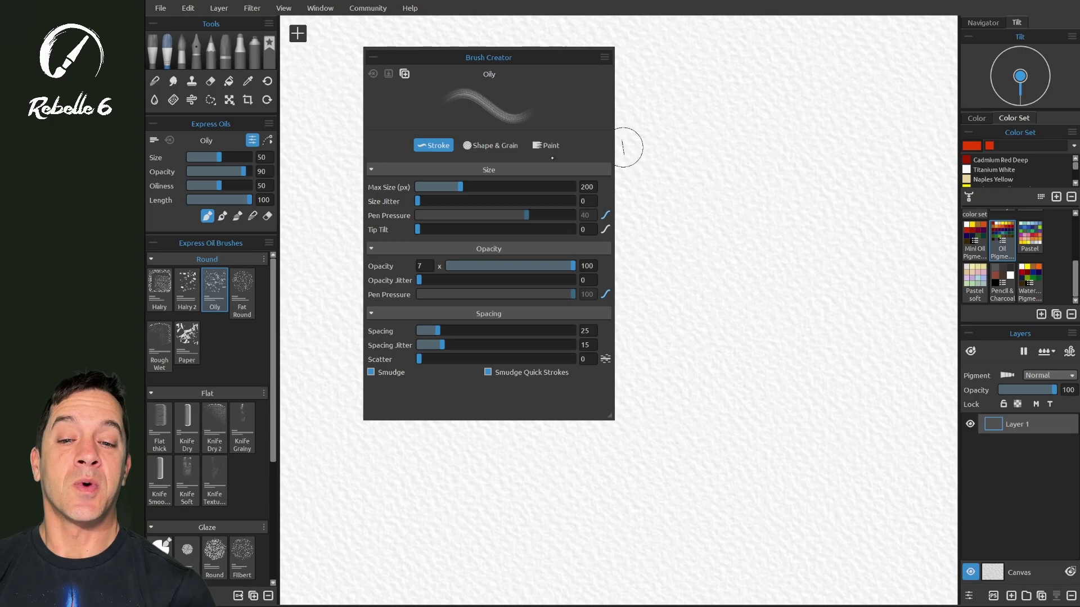
Step: Collapse and re-expand the Size, Opacity and Spacing sections, then view Oily's Shape & Grain settings
left_click(372, 170)
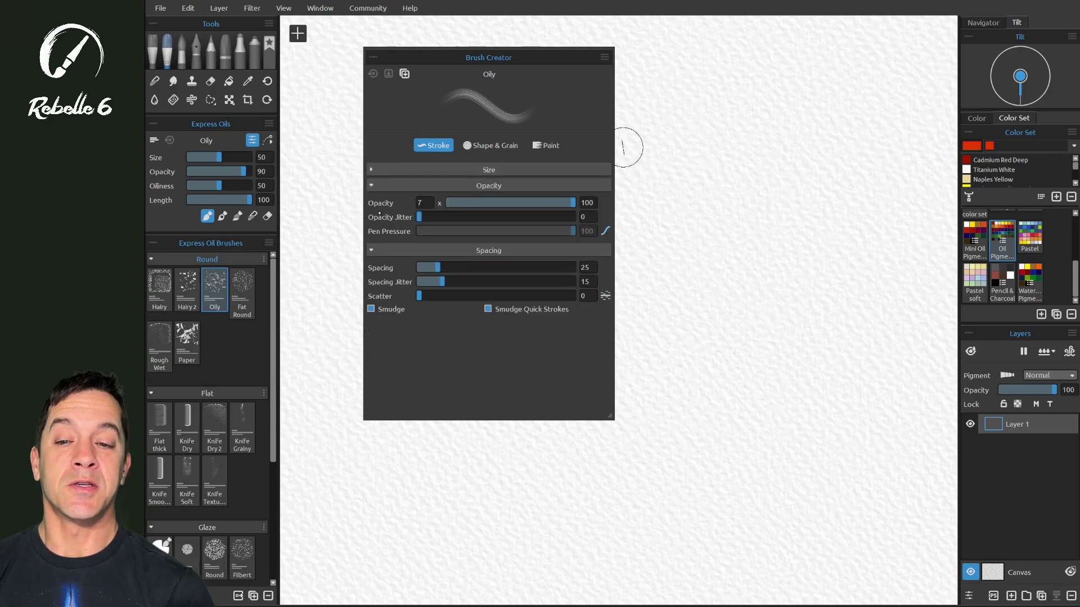
left_click(372, 186)
left_click(372, 201)
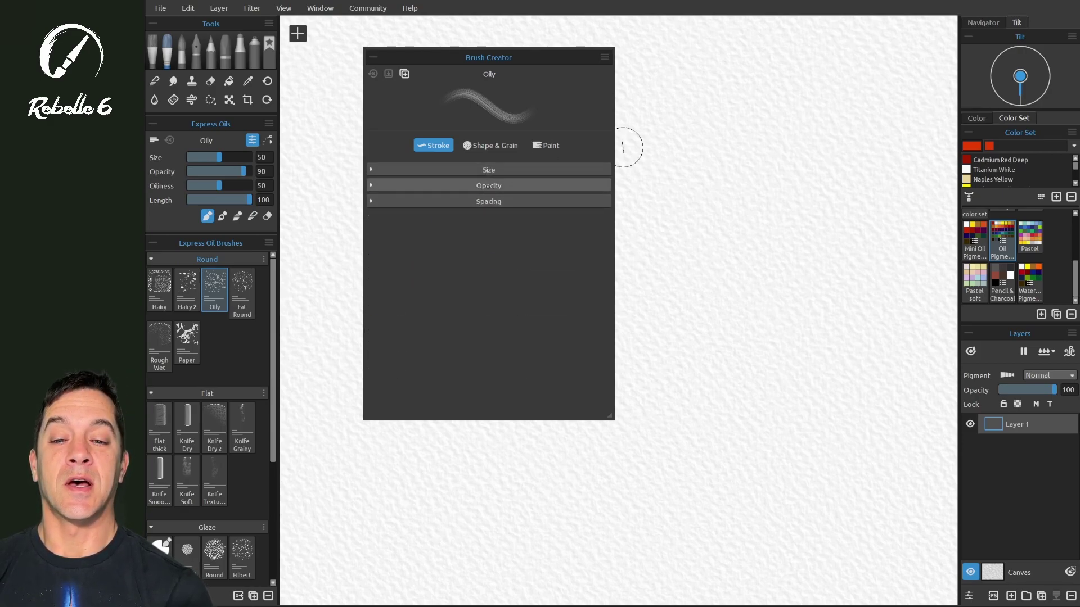
left_click(375, 171)
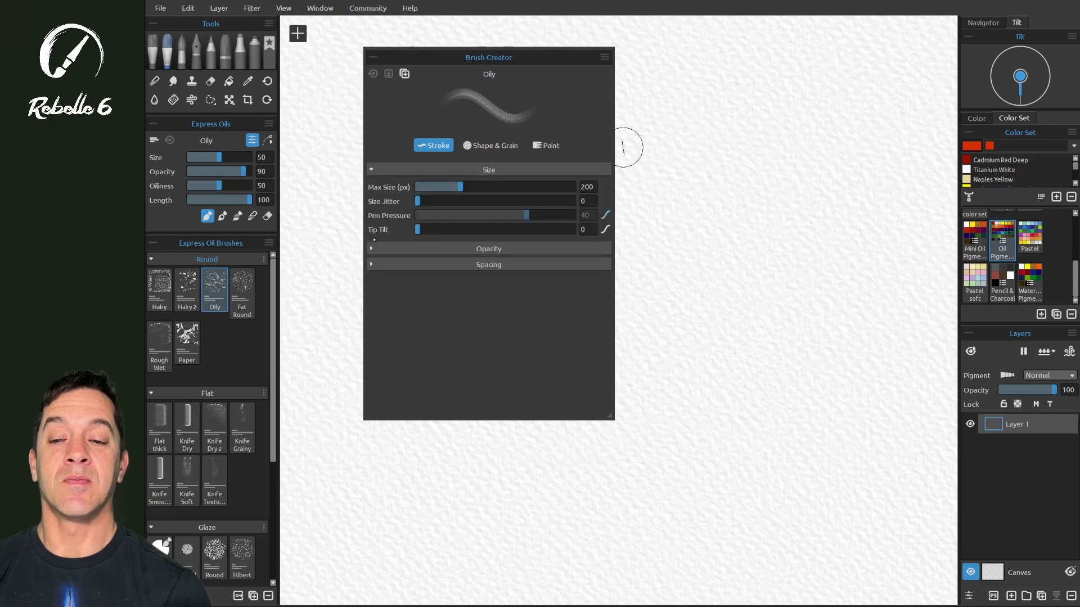
left_click(371, 249)
left_click(372, 314)
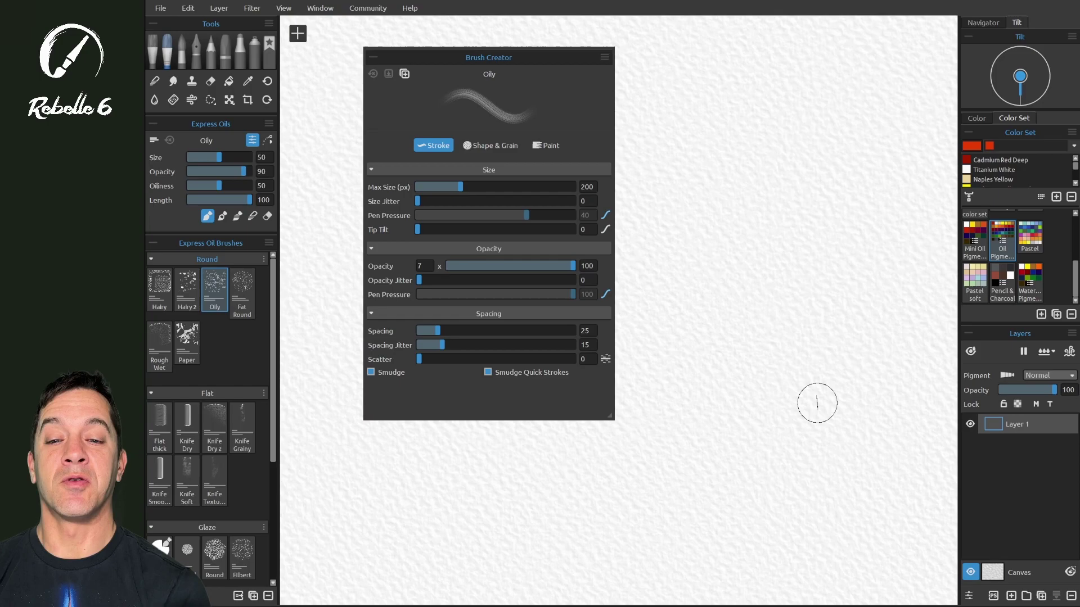
left_click(490, 145)
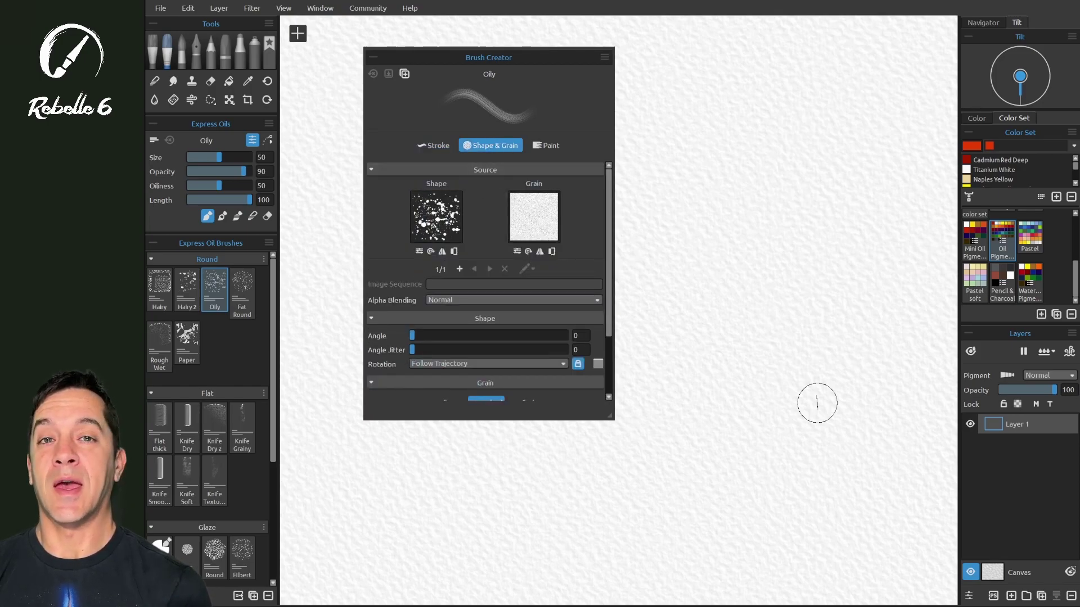
Step: Paint a small red Oily test dab on the canvas and review the Grain options
left_click_drag(668, 284, 683, 303)
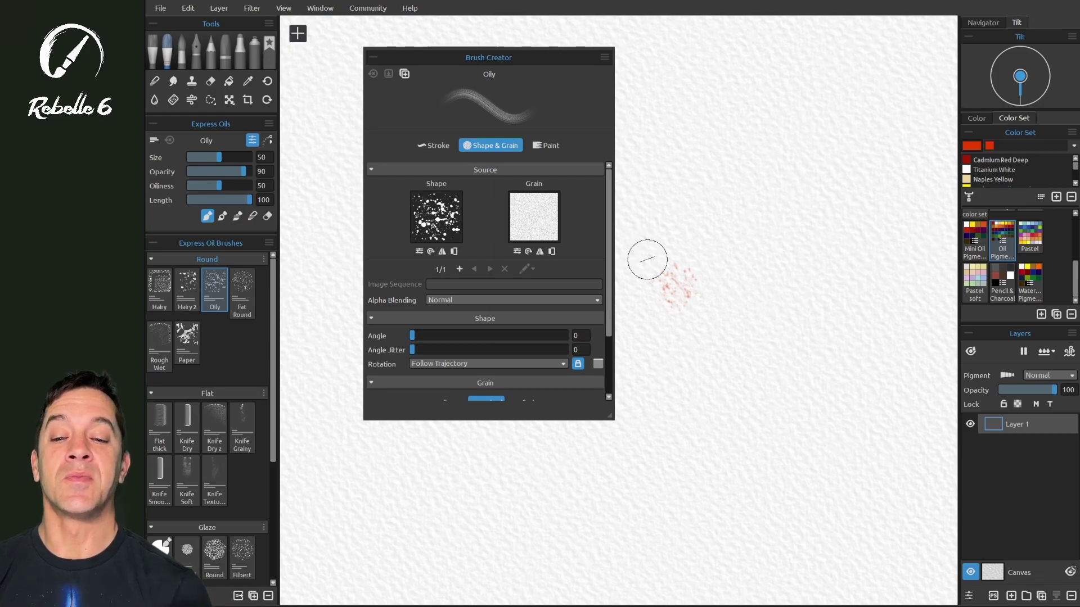
scroll(453, 262, "down", 3)
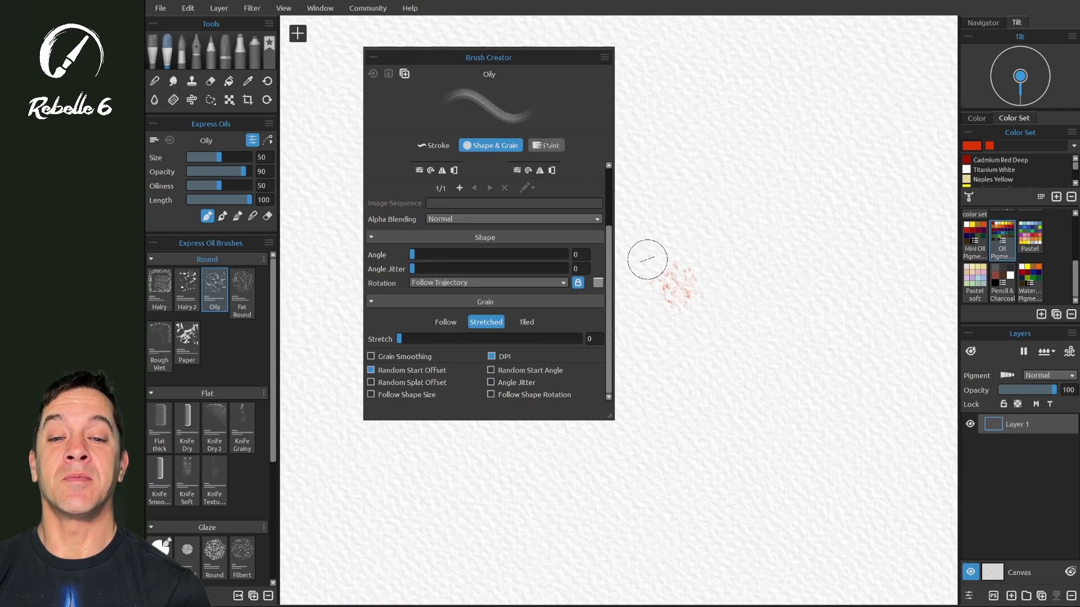
Step: Show the Oily brush's Paint tab with Mixing, Rendering, Impasto and Canvas Texture Influence
left_click(545, 145)
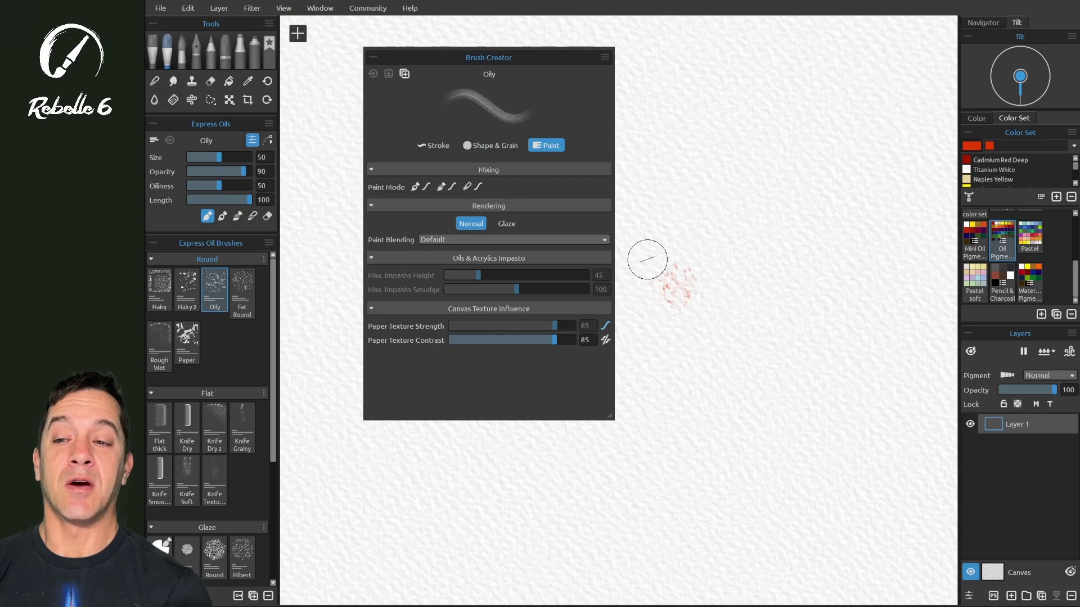
Step: Switch to the Knife CUT brush and back to Oily with the K shortcut
key("k")
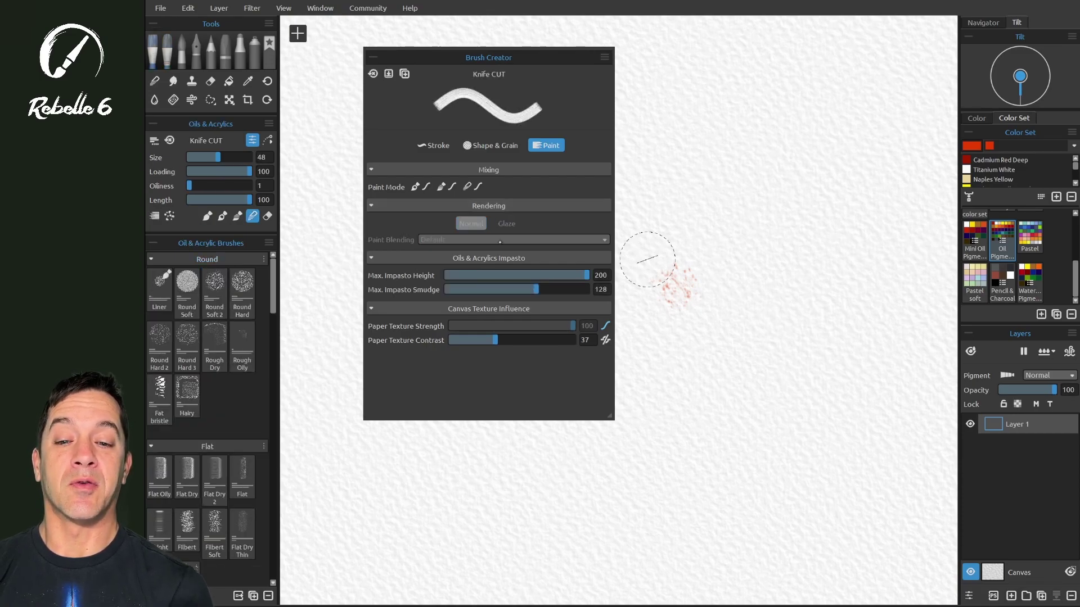
key("k")
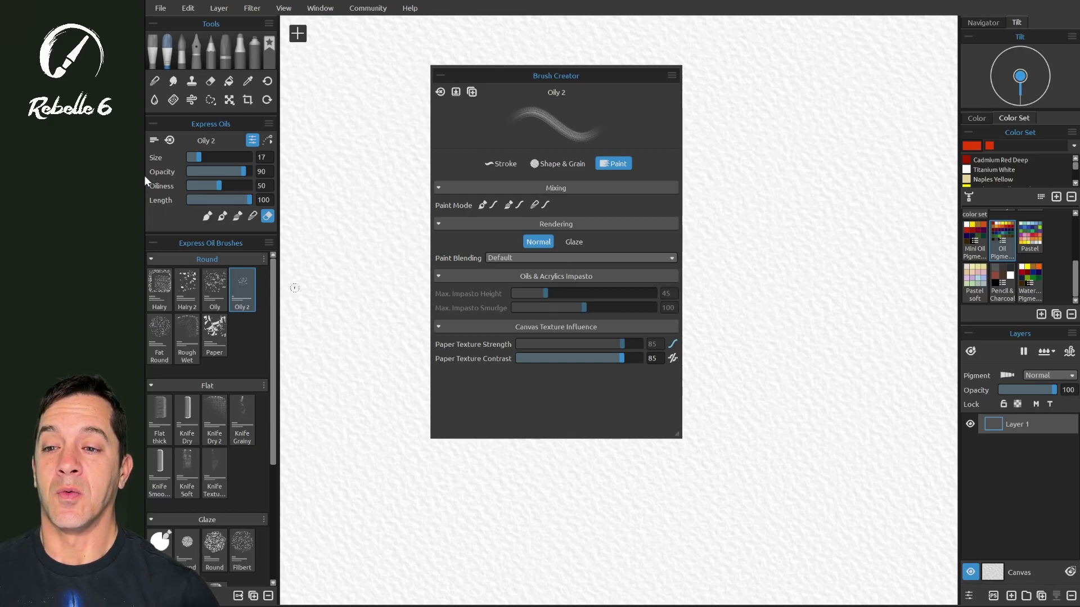
left_click(154, 142)
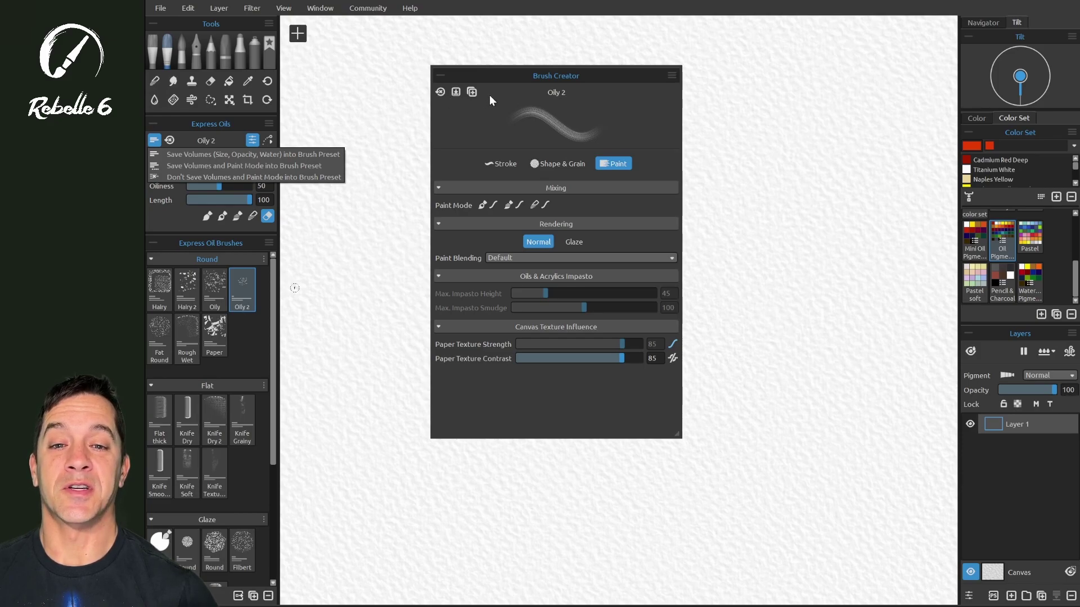
left_click(457, 115)
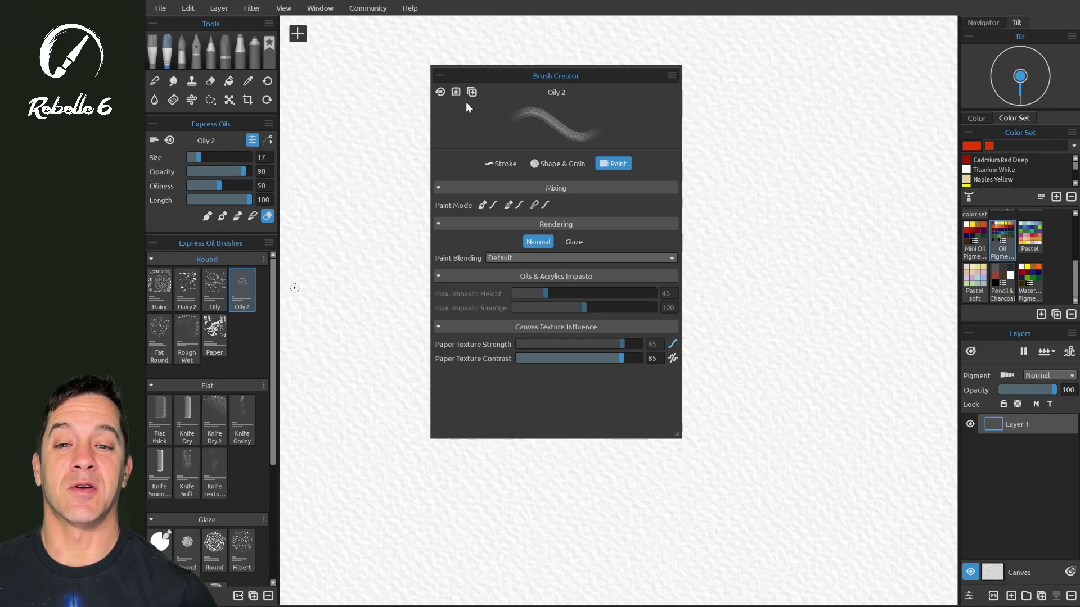